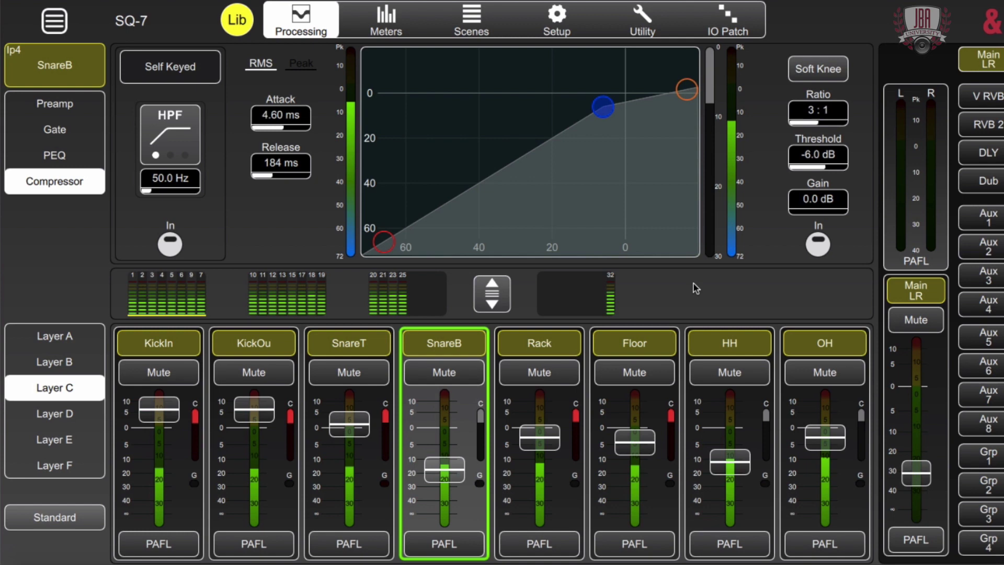
# Browse SnareB's preamp, gate and EQ, then show SnareT's compressor (4:1 ratio, -15.5 dB threshold)
pyautogui.click(54, 155)
pyautogui.click(54, 129)
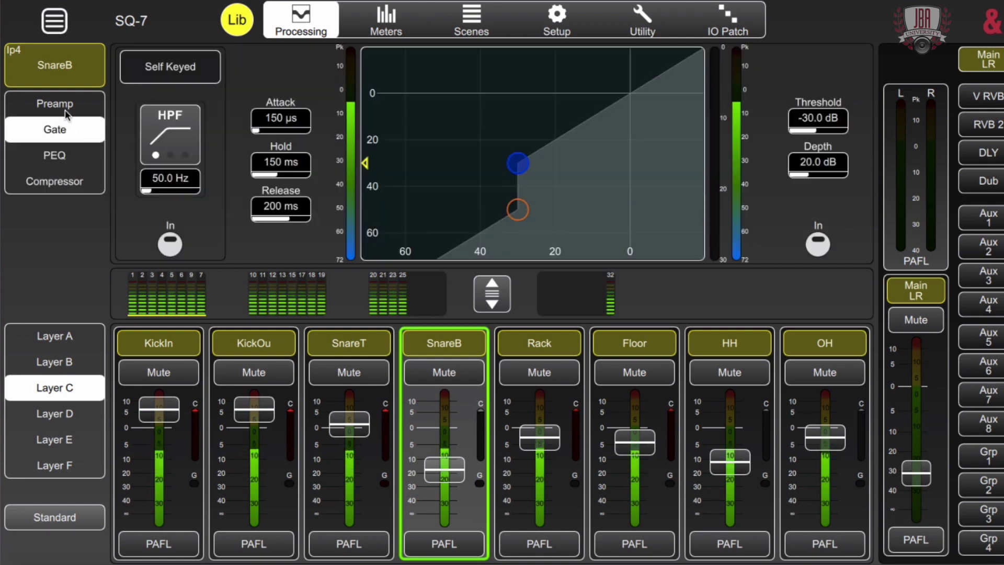
pyautogui.click(55, 102)
pyautogui.click(54, 128)
pyautogui.click(54, 155)
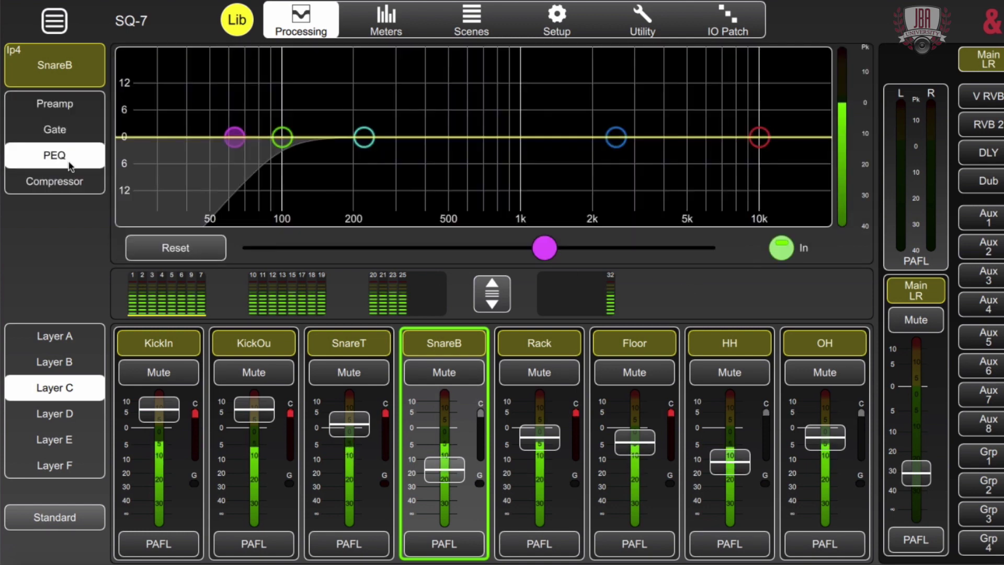
pyautogui.click(54, 181)
pyautogui.click(348, 343)
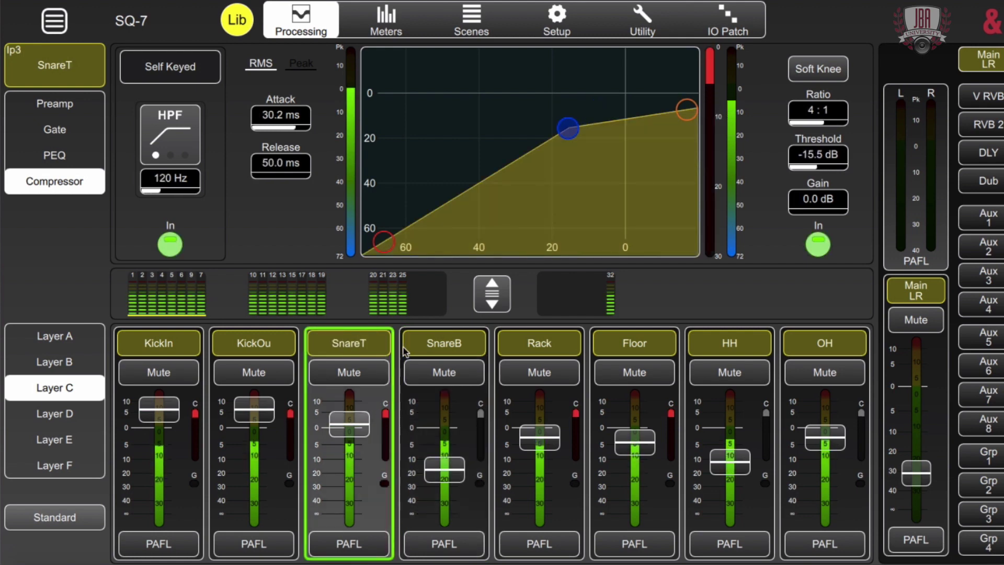
# Select SnareB and check that Setup sets the copy/paste/reset menu to right click
pyautogui.click(444, 343)
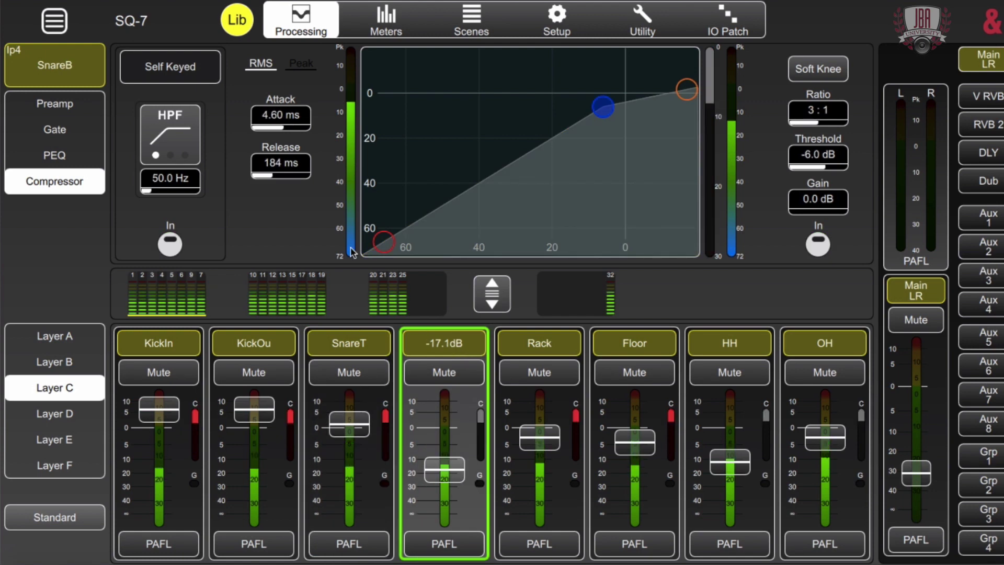
pyautogui.click(559, 19)
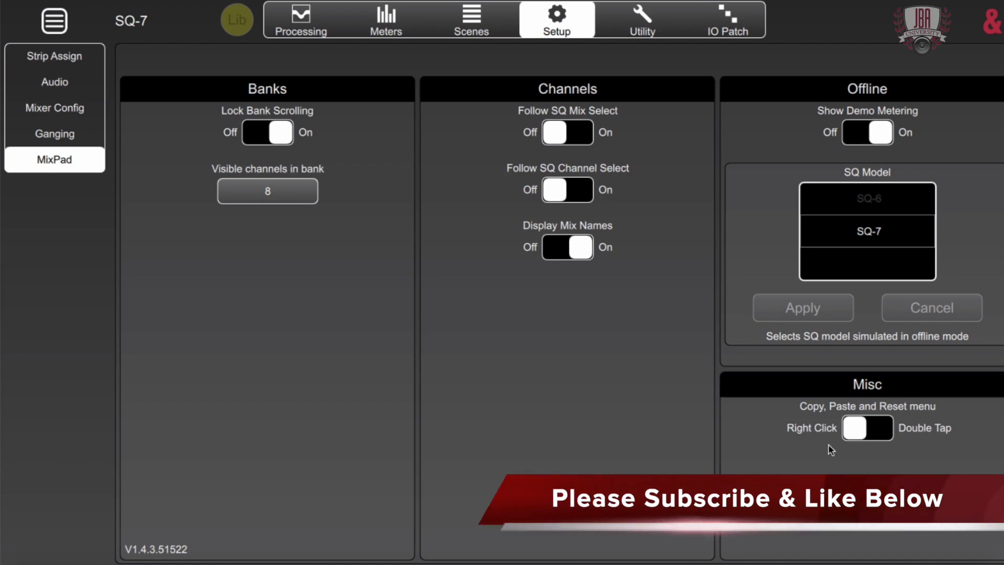
# Back in Processing, copy SnareT's processing and bring up SnareB's paste menu
pyautogui.click(292, 21)
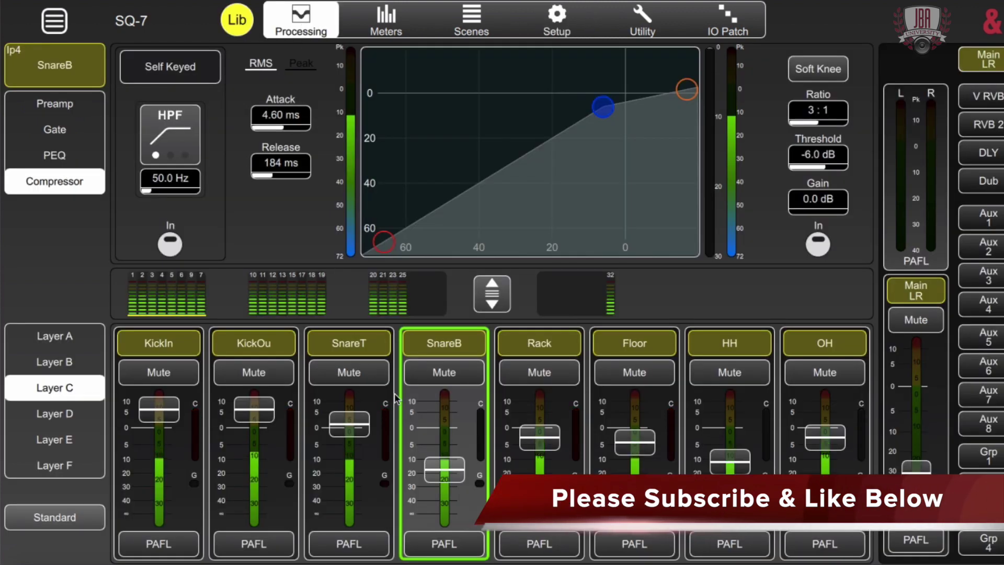
pyautogui.click(351, 345)
pyautogui.rightClick(352, 345)
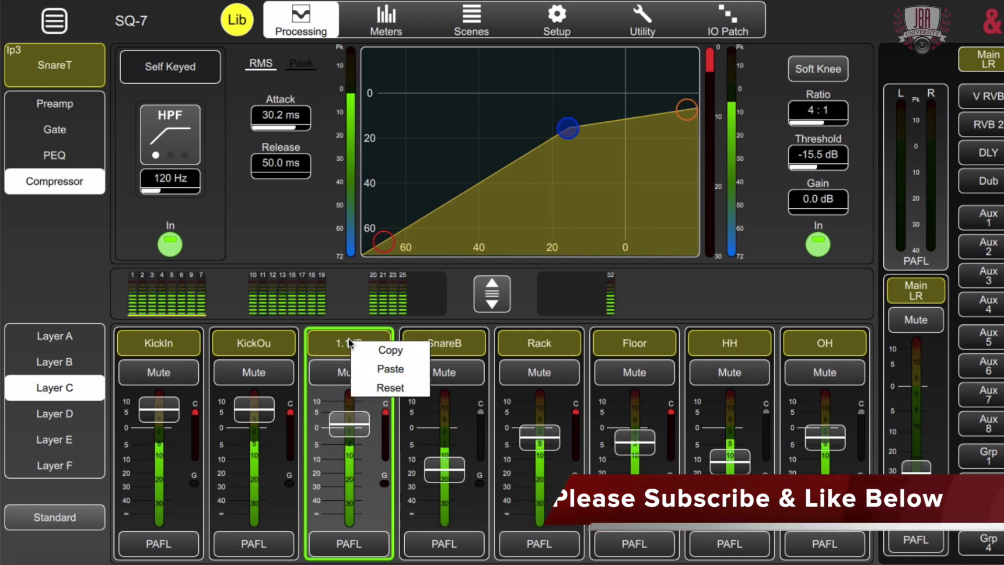
pyautogui.click(389, 350)
pyautogui.rightClick(444, 342)
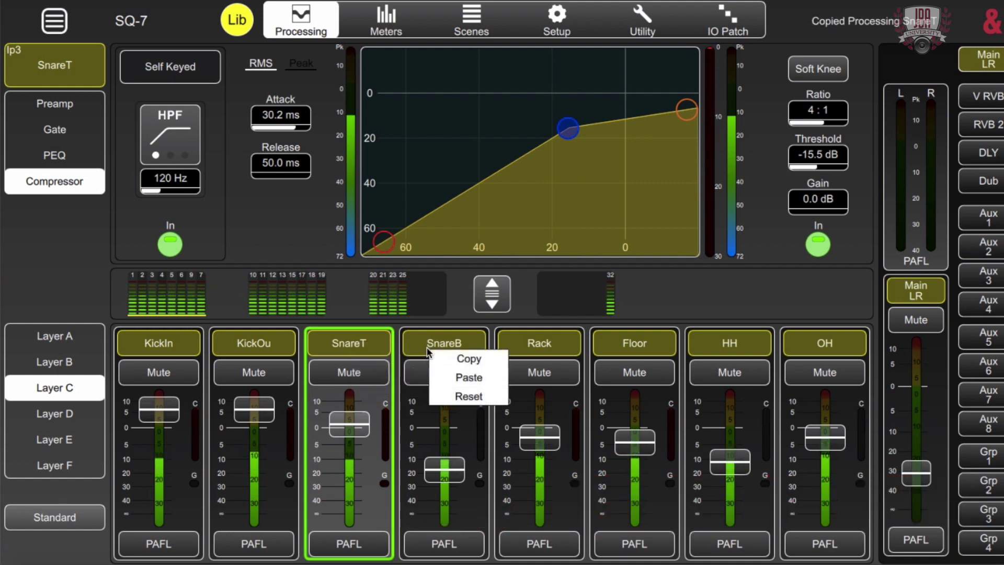
pyautogui.click(468, 378)
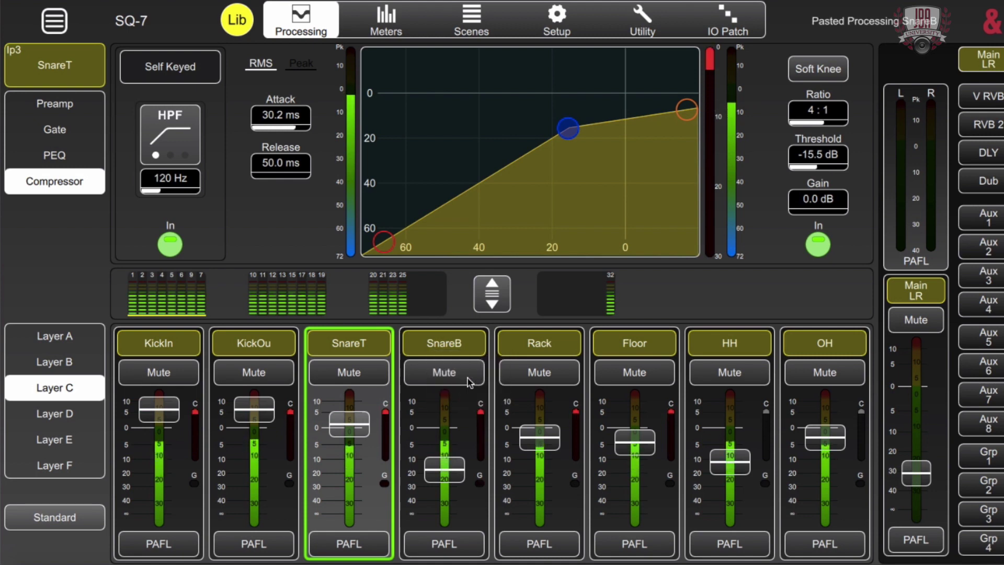